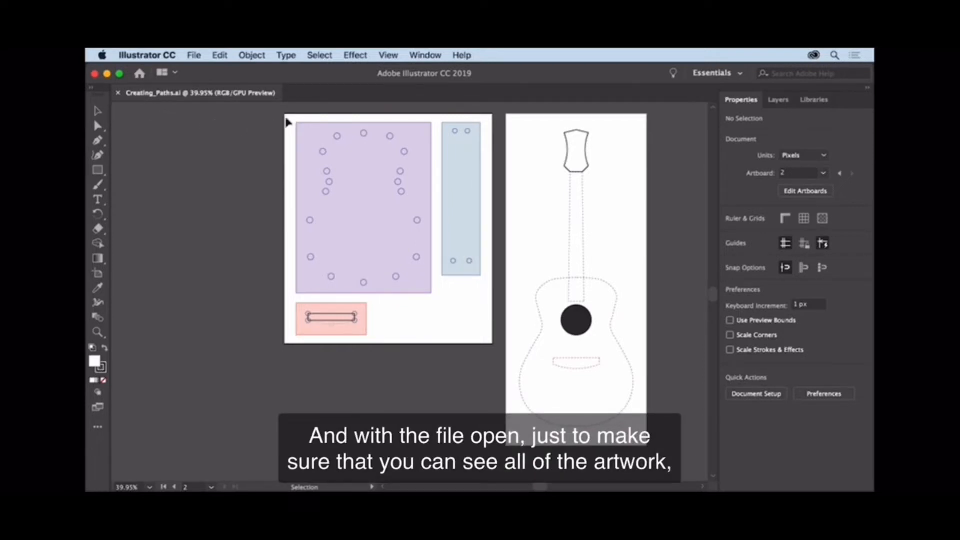
Step: Activate the Curvature tool and set its fill to None for drawing over the circle guides in the purple area
click(388, 56)
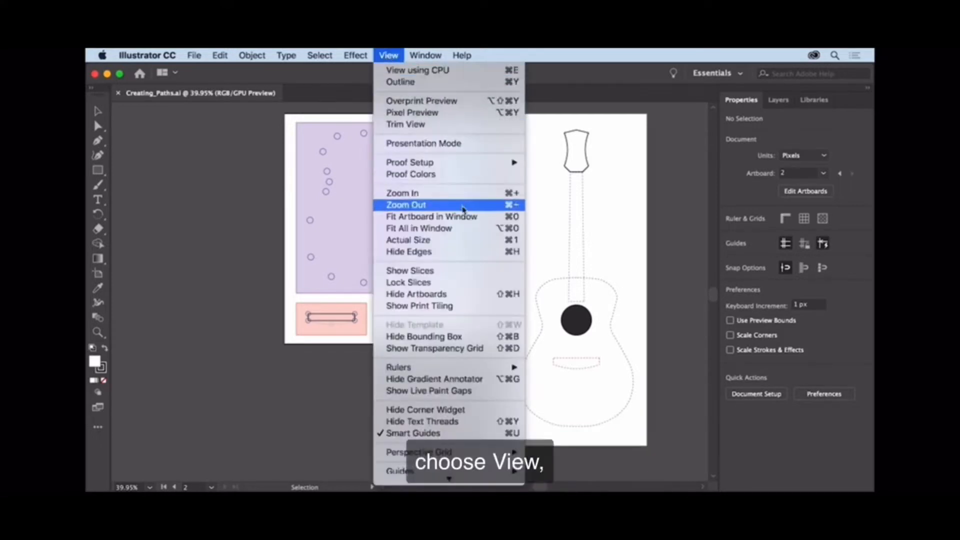
click(468, 228)
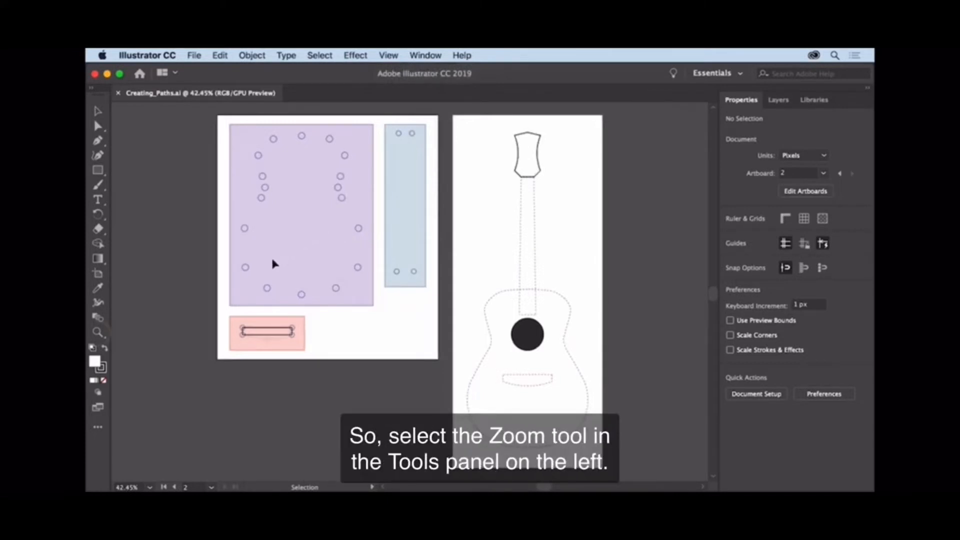
click(96, 333)
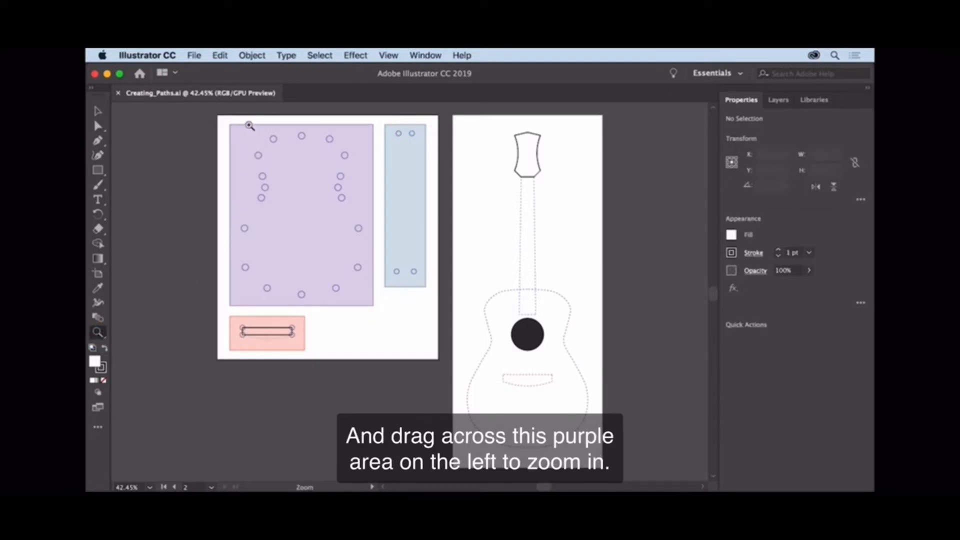
drag(252, 130, 352, 184)
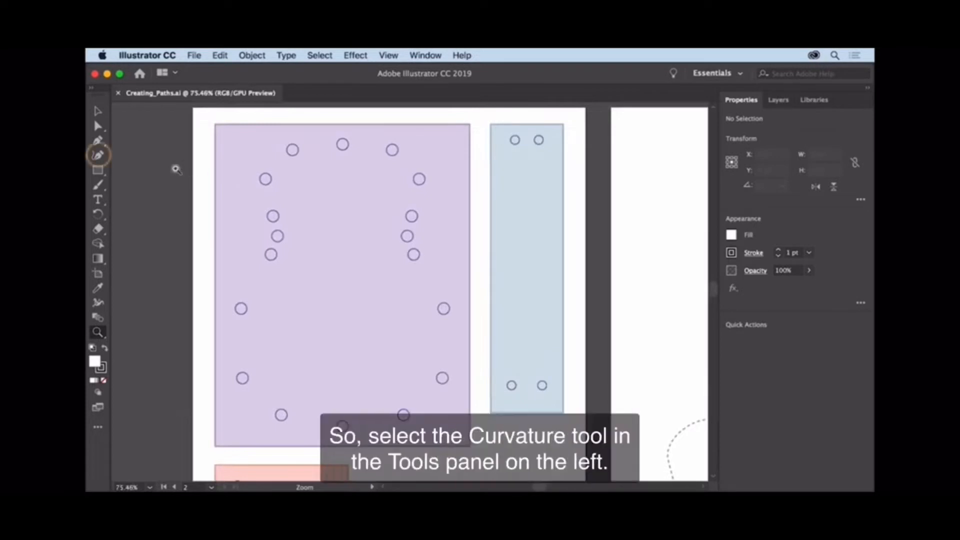
click(99, 156)
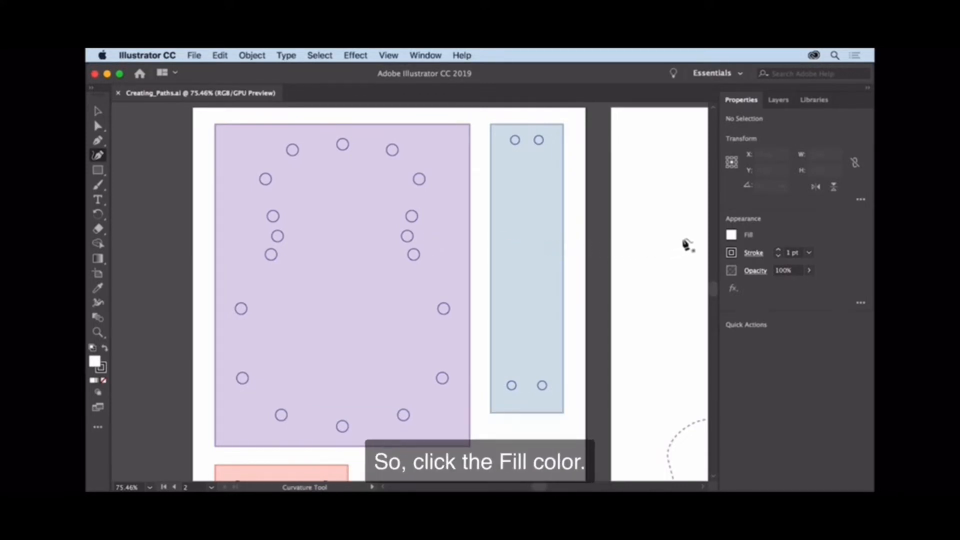
click(731, 235)
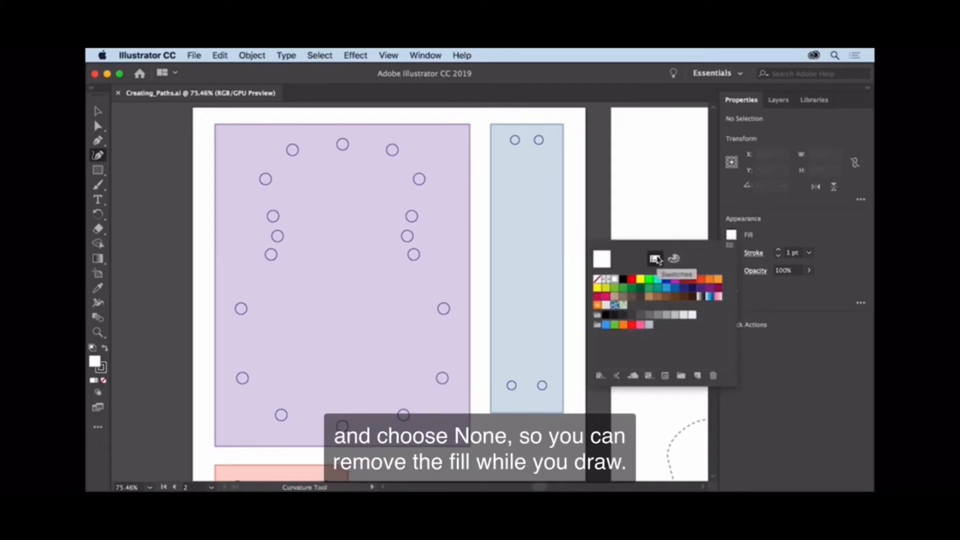
click(597, 280)
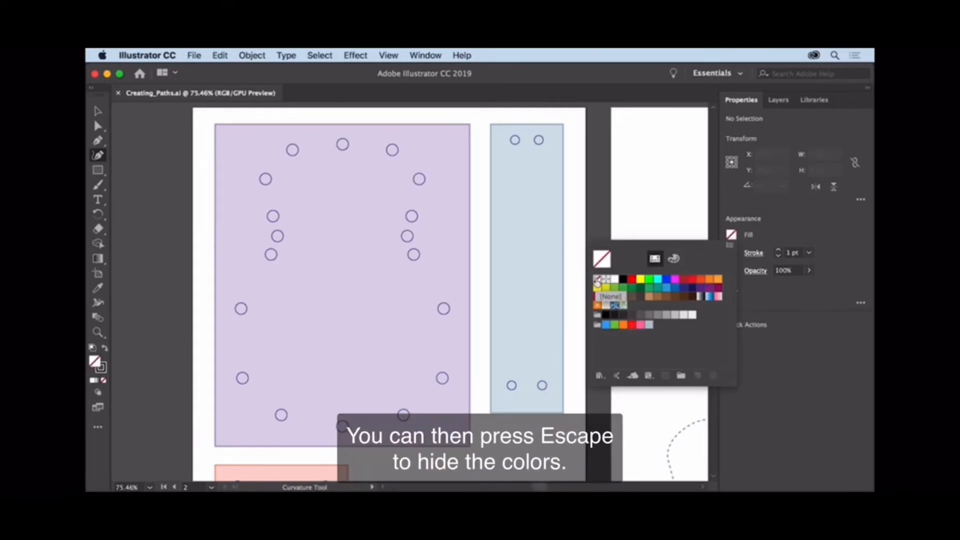
key(Escape)
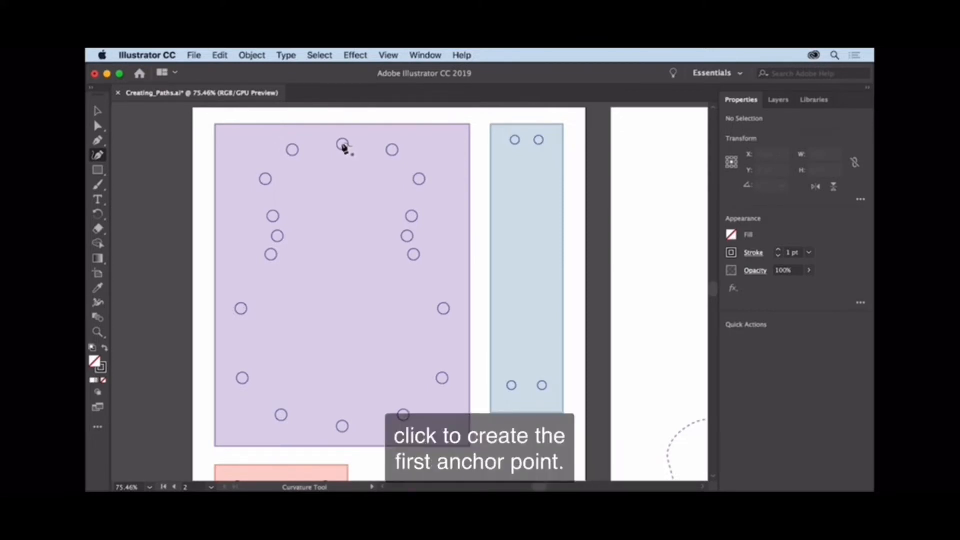
Step: Start a curved guitar body path on the top centre circle, add points on the next two circles clockwise, and fine-tune the second point
click(343, 145)
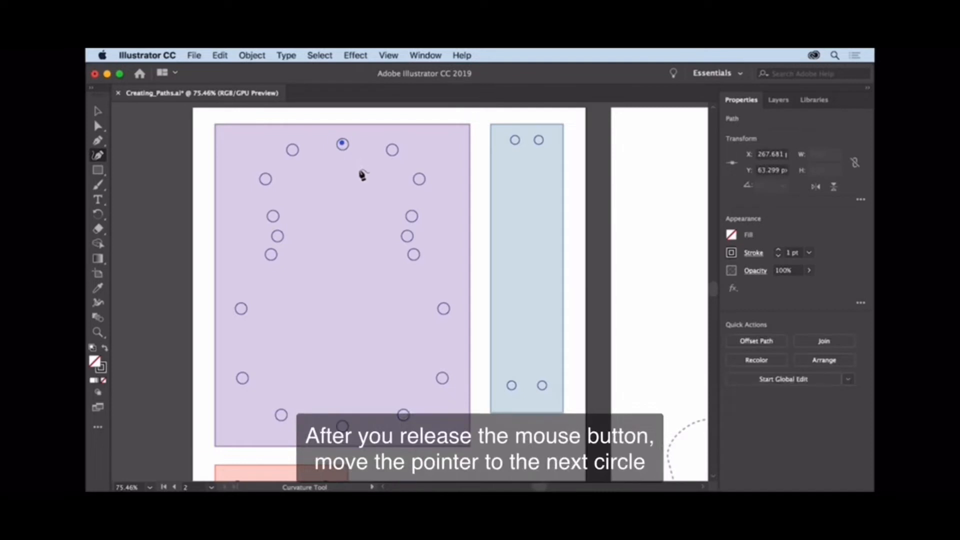
click(393, 150)
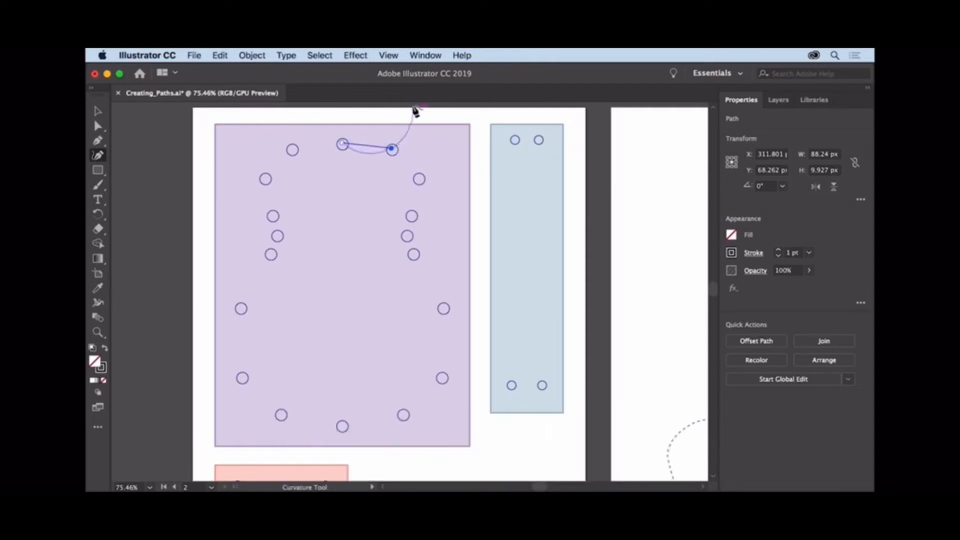
click(420, 179)
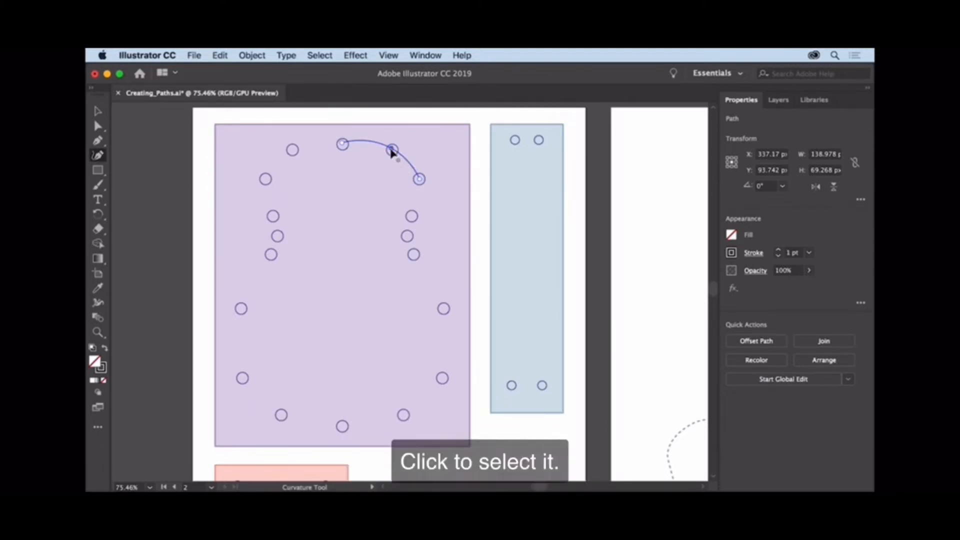
click(392, 153)
mouse_move(392, 152)
mouse_down()
mouse_move(410, 135)
mouse_move(381, 179)
mouse_move(392, 151)
mouse_up()
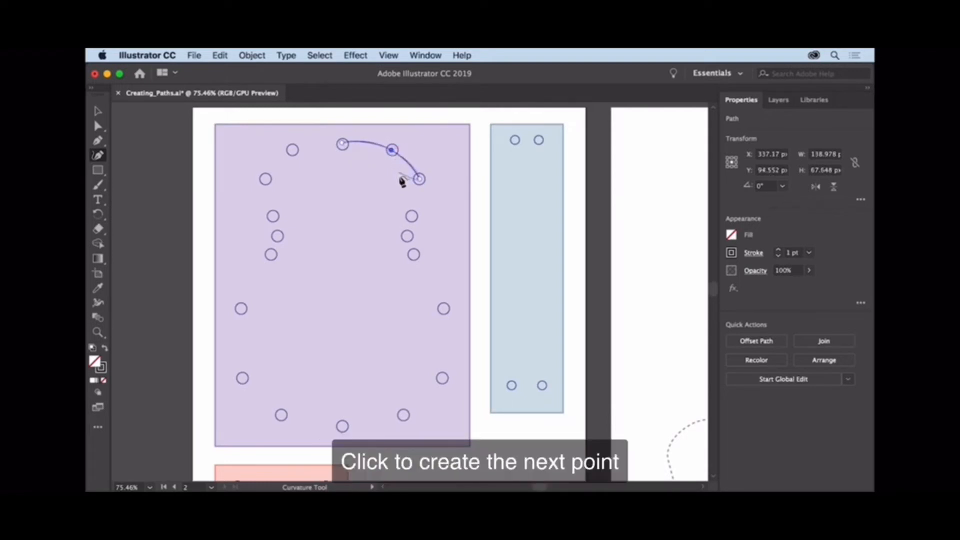
Step: Continue the body path with points on each circle down the guitar's right side to the bottom centre circle
click(411, 216)
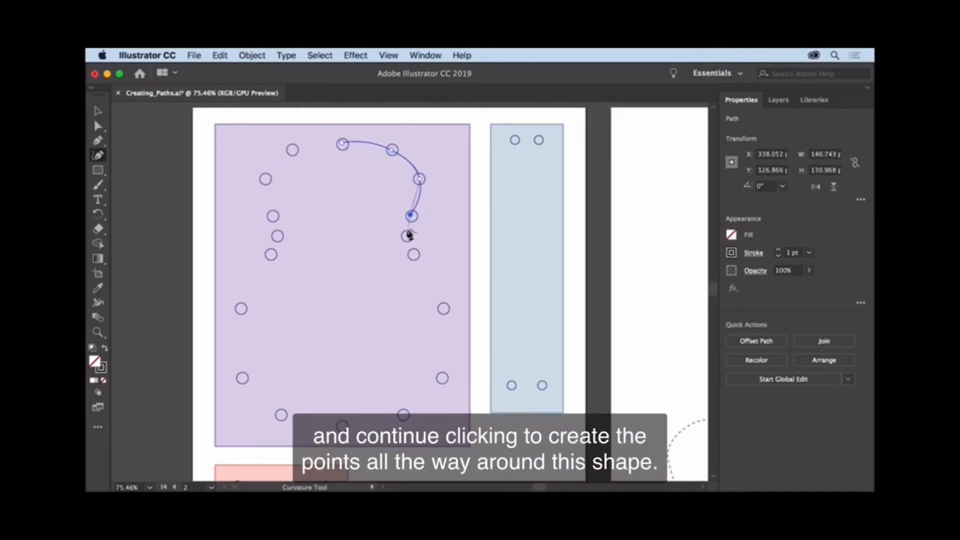
click(407, 236)
click(413, 255)
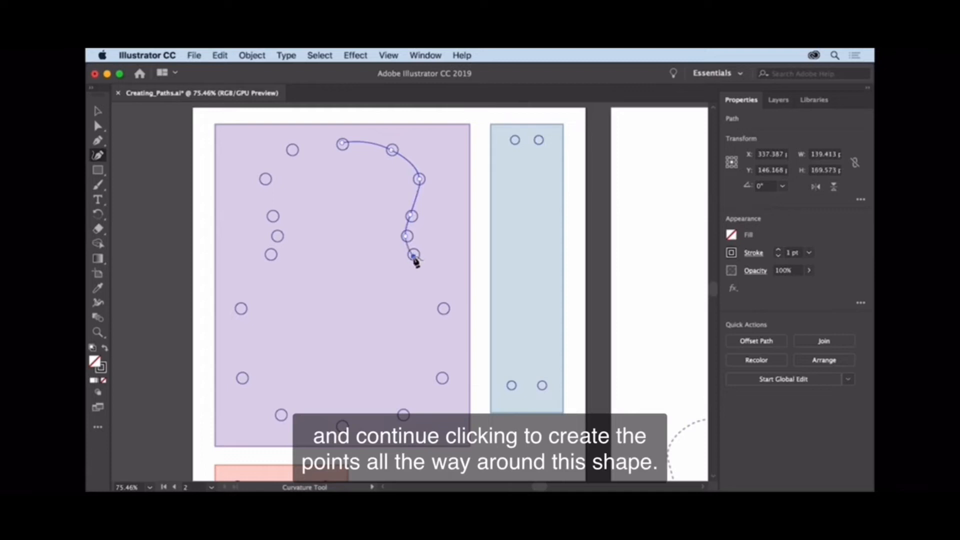
click(444, 308)
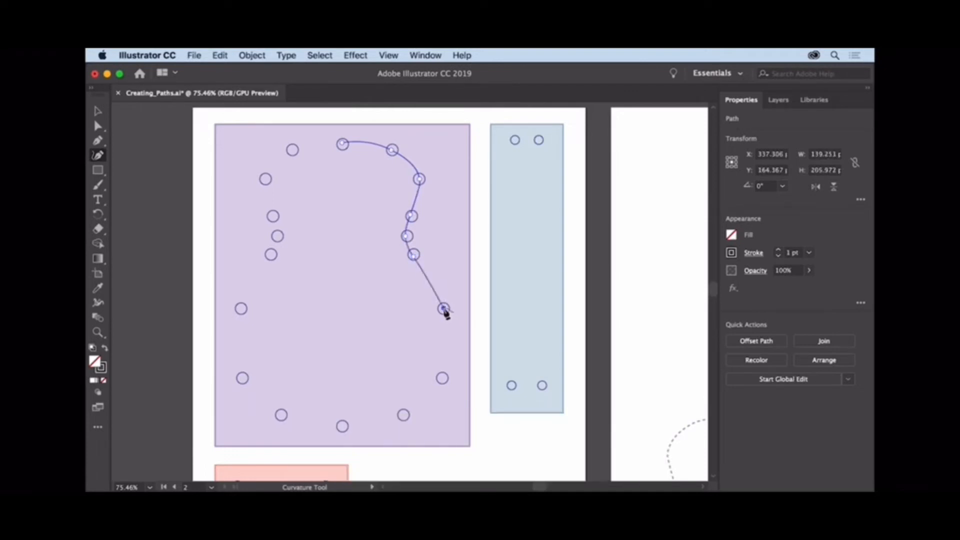
click(442, 379)
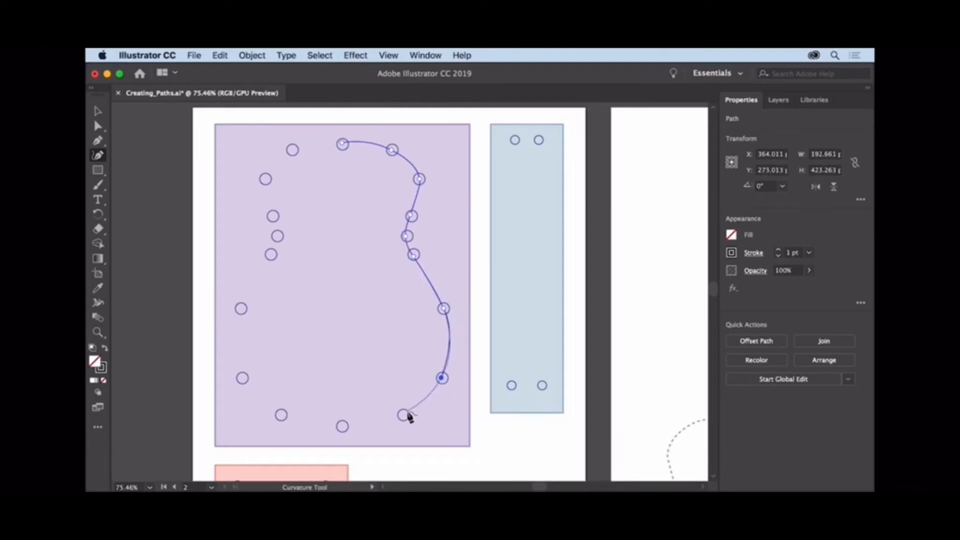
click(404, 416)
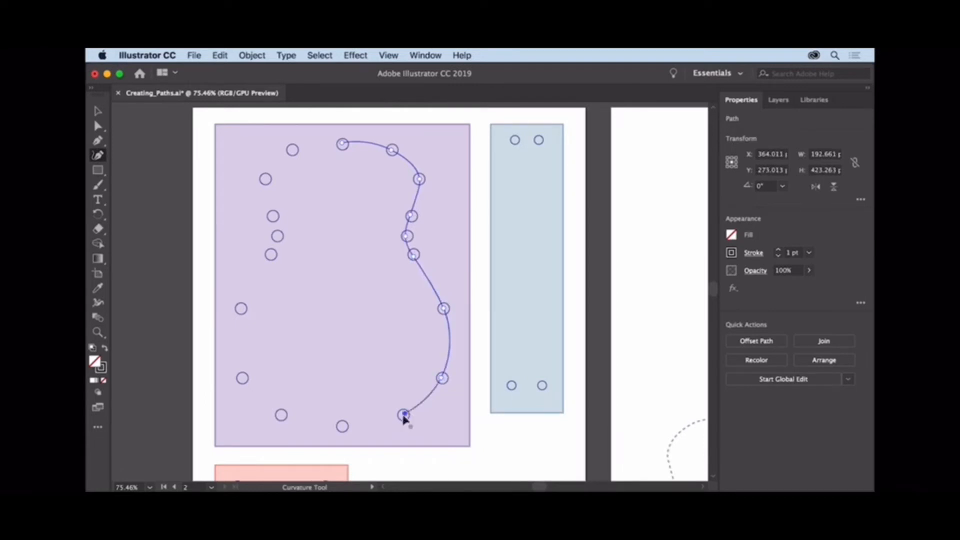
click(343, 428)
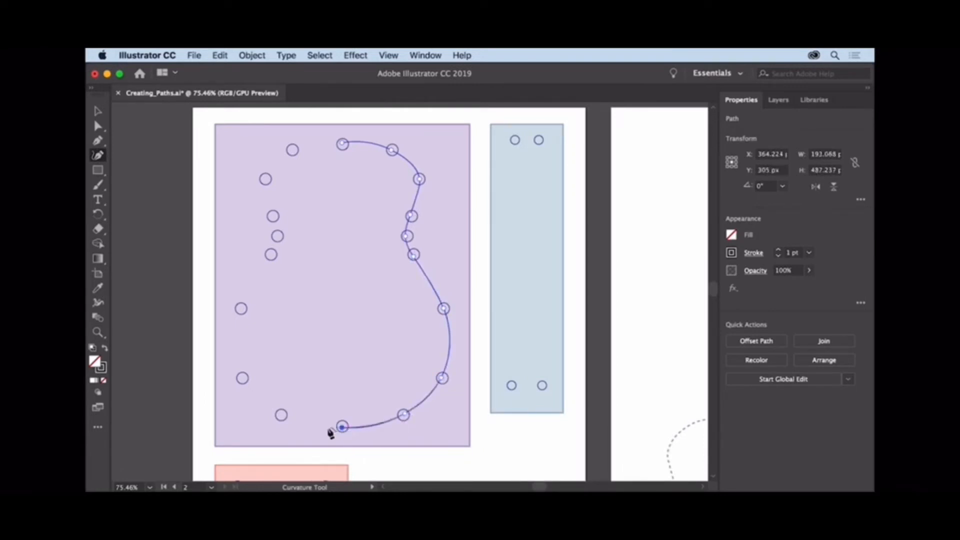
Step: Add points on the circles up the body's left side and close the path at the first point, about 385 px by 511 px overall
click(281, 417)
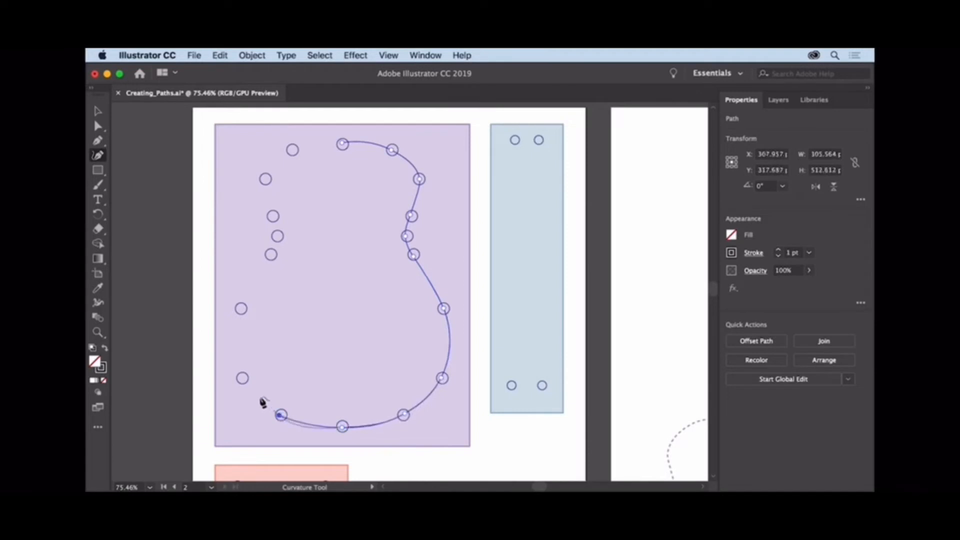
click(242, 378)
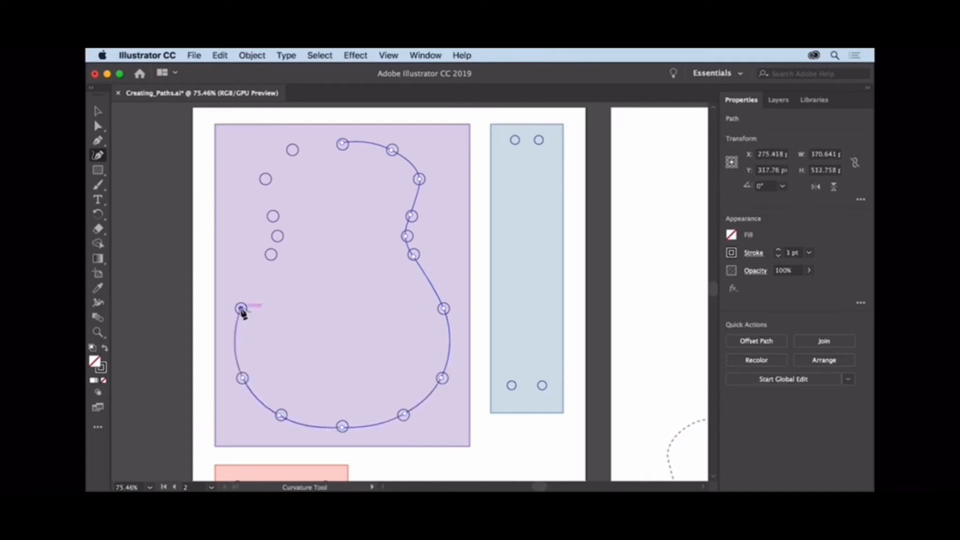
click(241, 309)
click(271, 254)
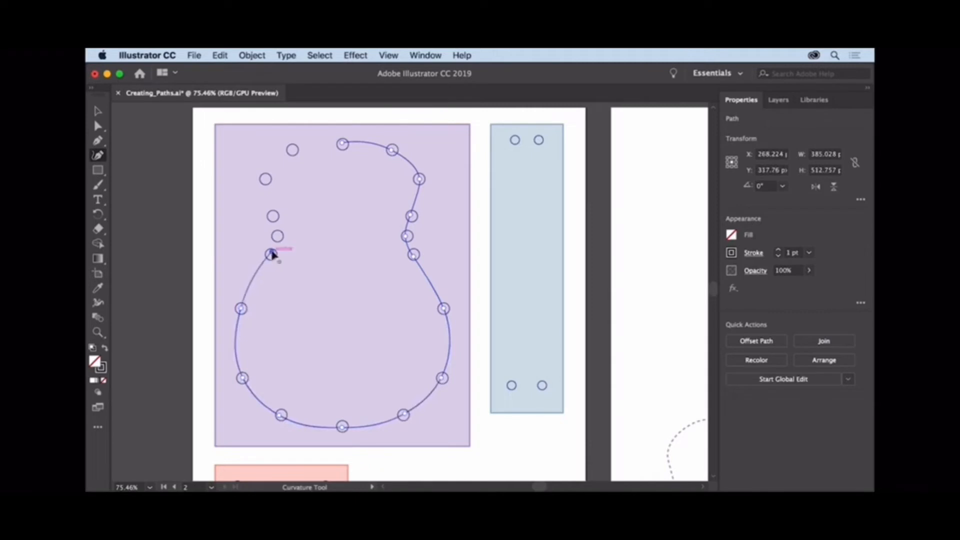
click(278, 236)
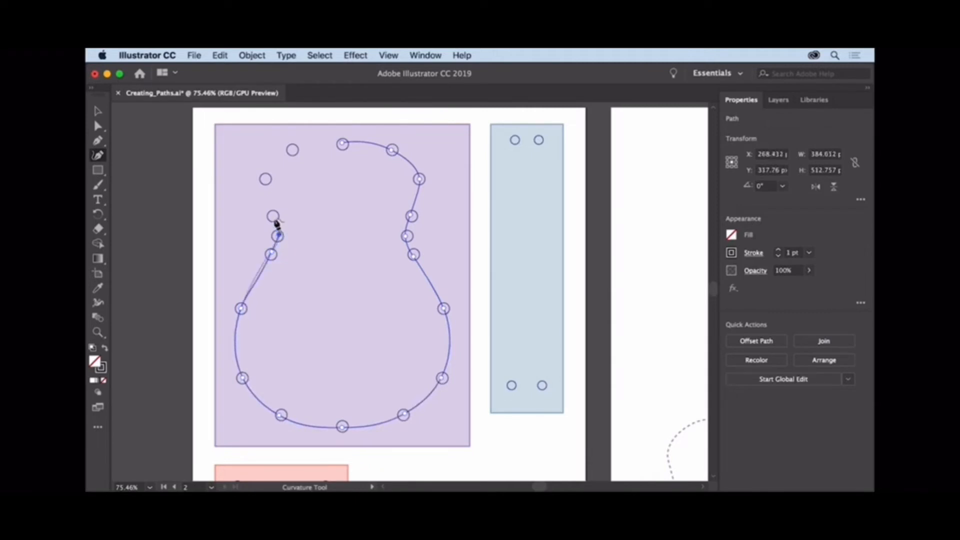
click(273, 217)
click(266, 178)
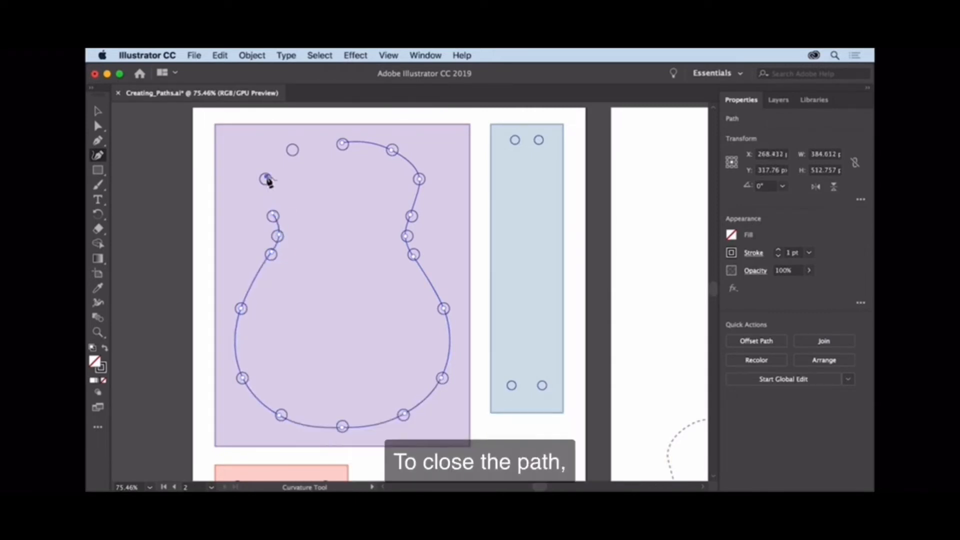
click(293, 150)
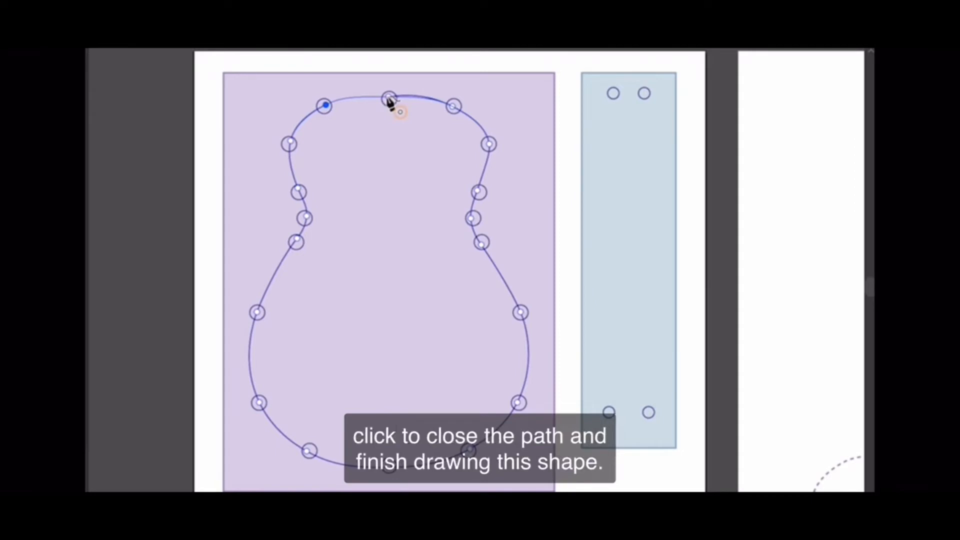
click(389, 99)
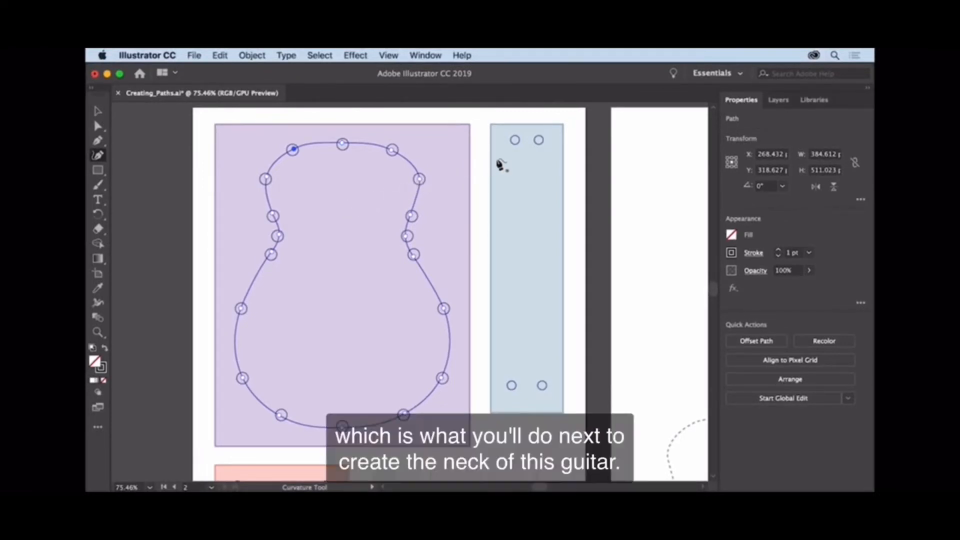
Step: Draw the guitar neck as a closed path with four corner points on the blue area's circles, about 58 px wide and 442 px tall
click(514, 141)
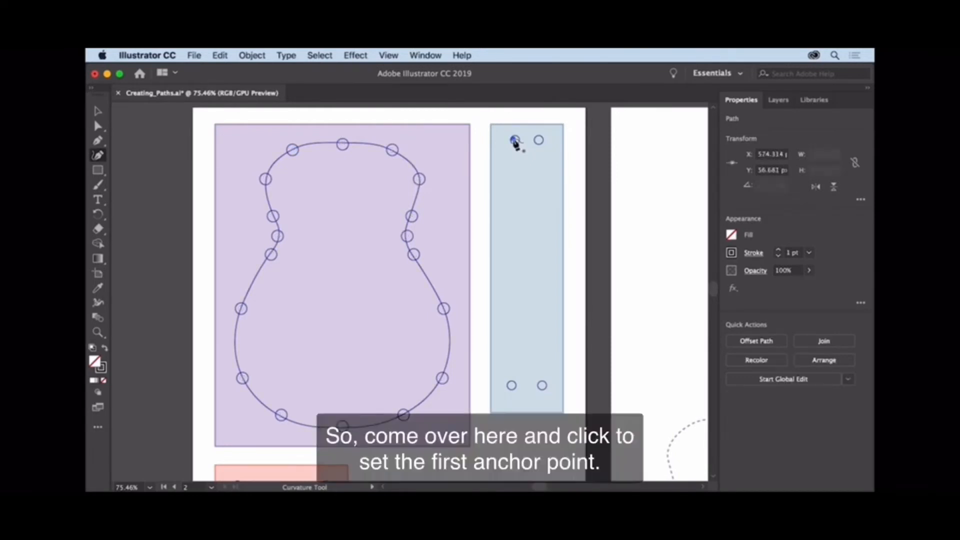
click(539, 140)
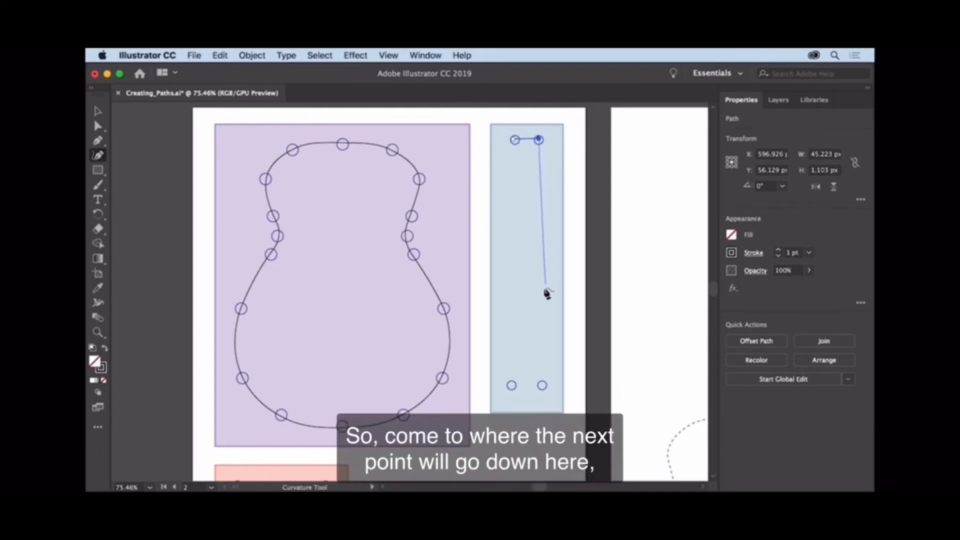
double_click(544, 386)
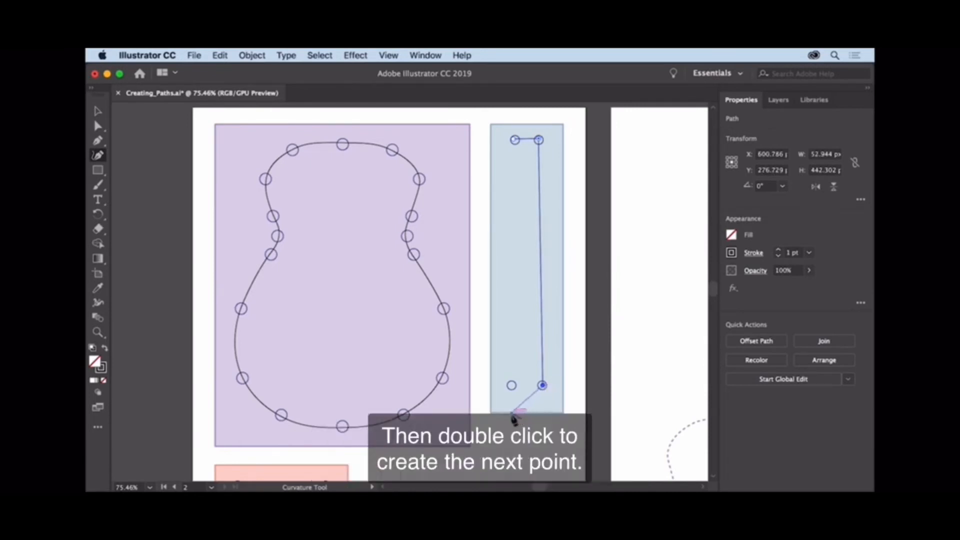
click(511, 387)
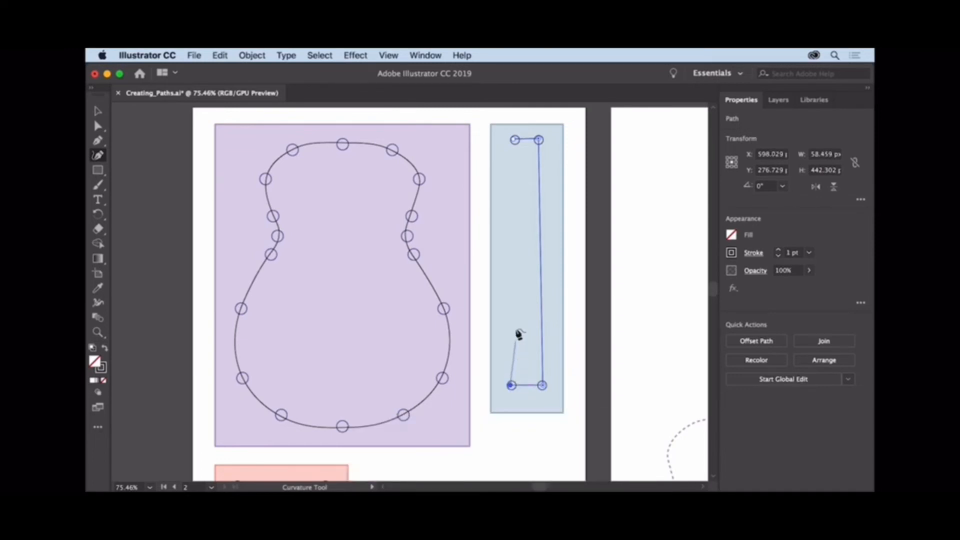
double_click(515, 141)
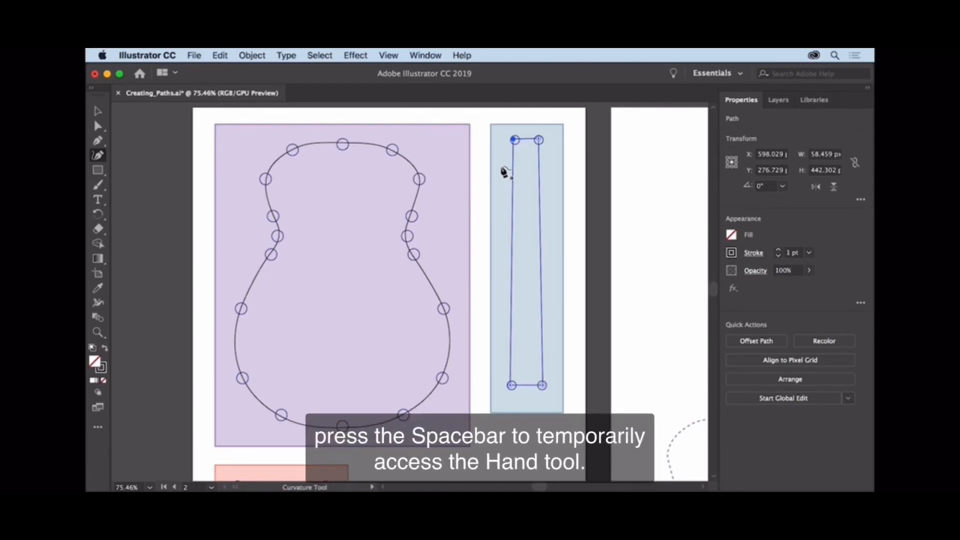
Step: Curve the lower edge of the orange area's rectangle by adding a midpoint with the Curvature tool and moving it down to the dashed circle
key(space)
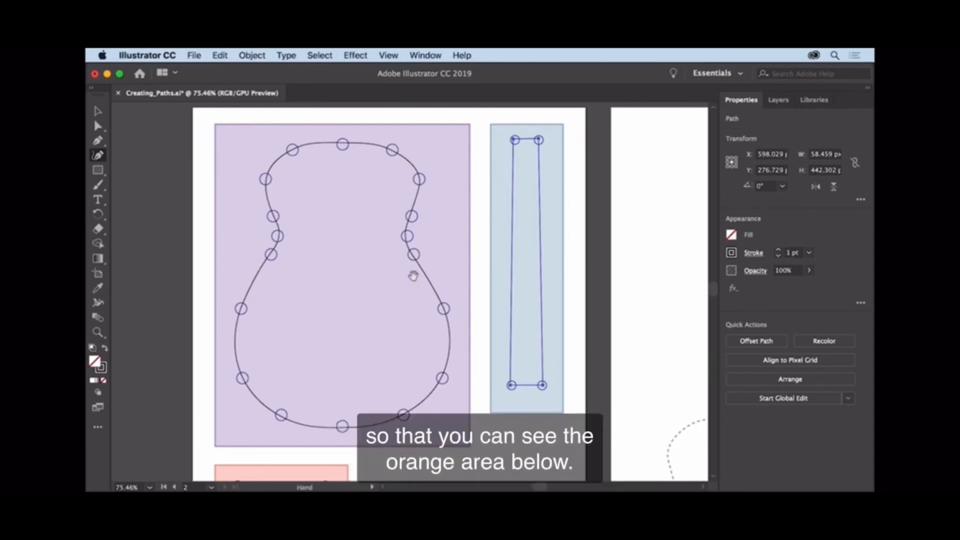
drag(360, 355, 457, 169)
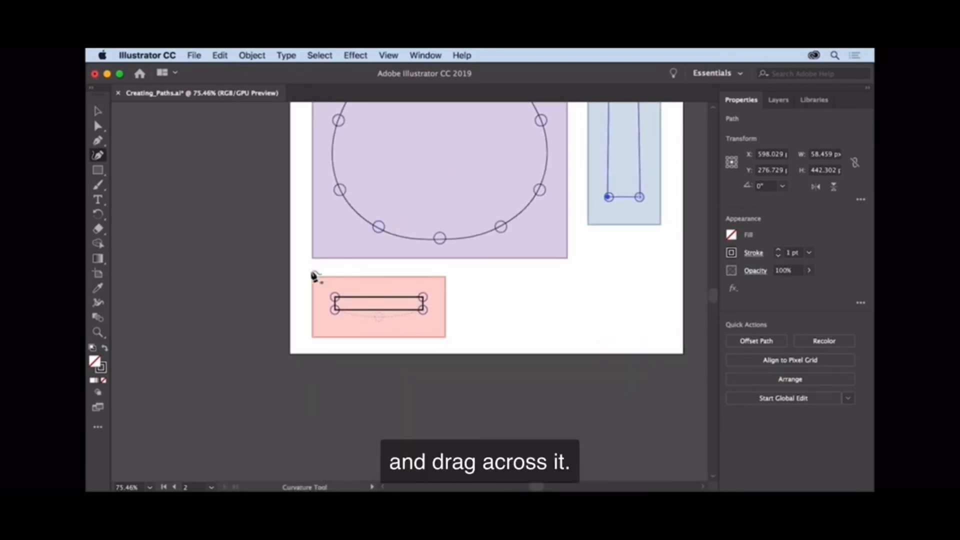
click(98, 333)
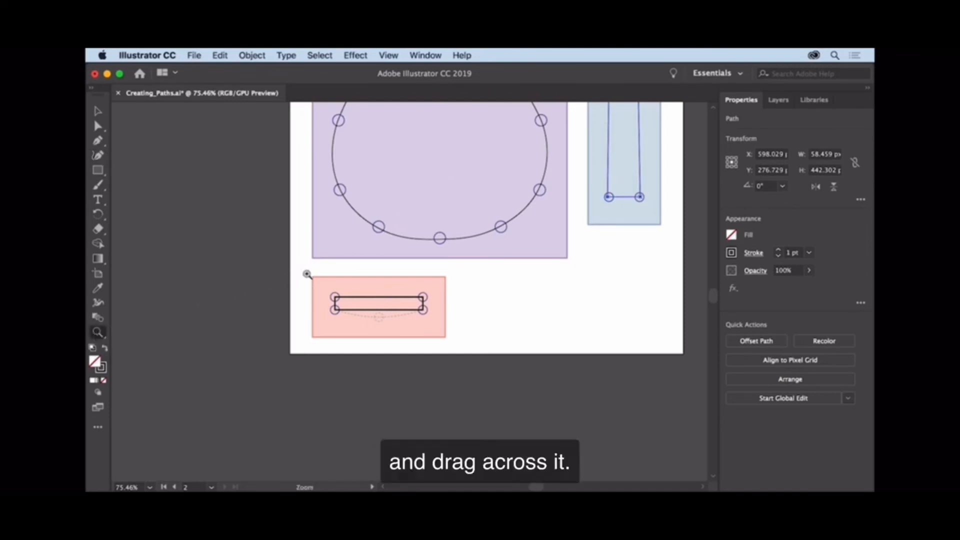
drag(307, 274, 421, 284)
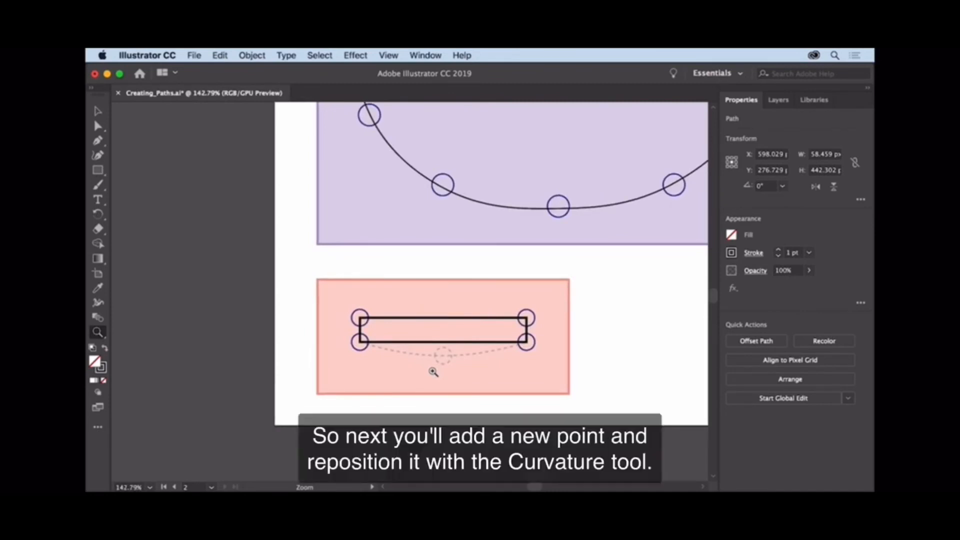
click(99, 111)
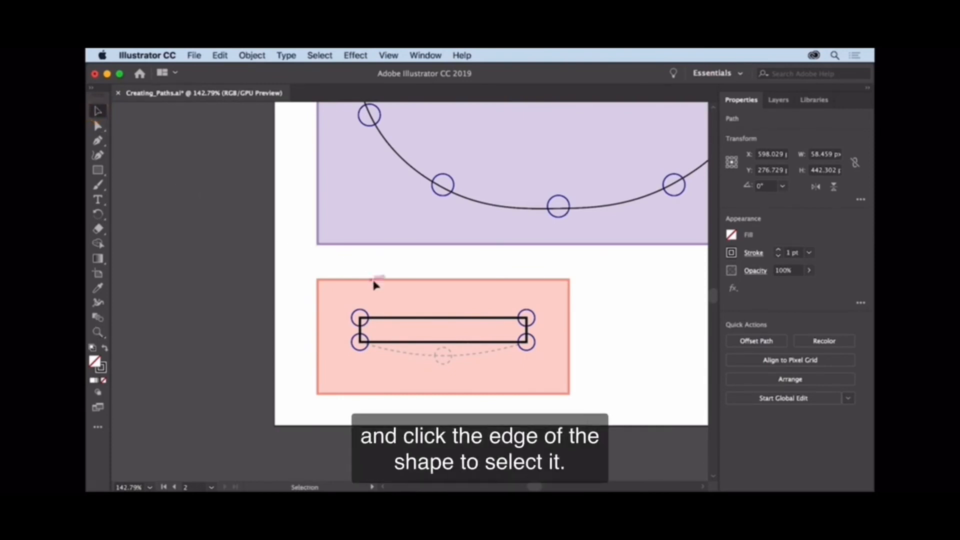
click(399, 319)
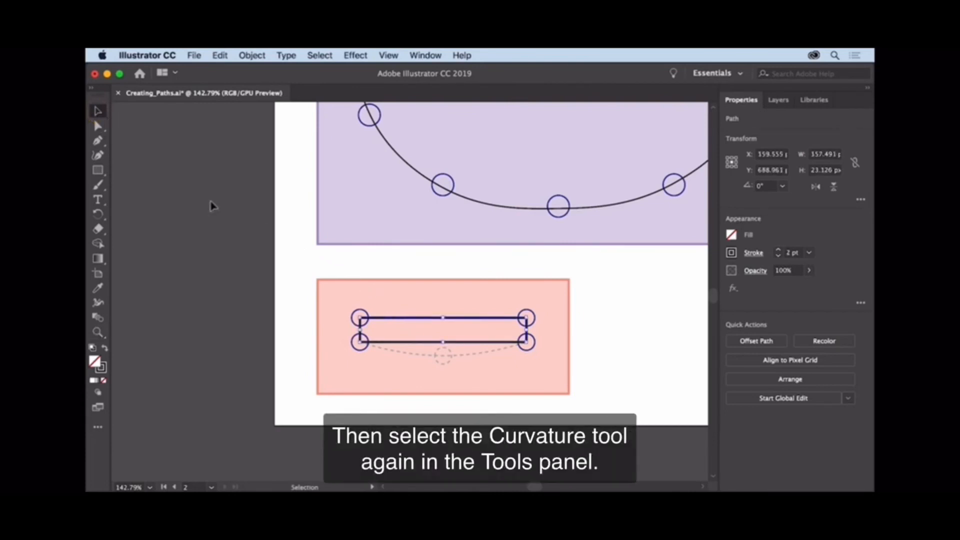
click(100, 156)
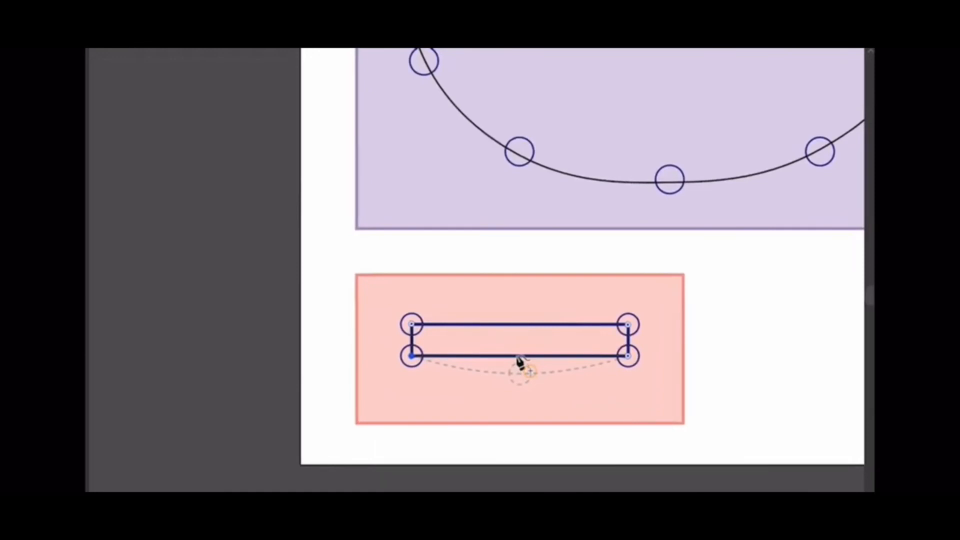
click(518, 356)
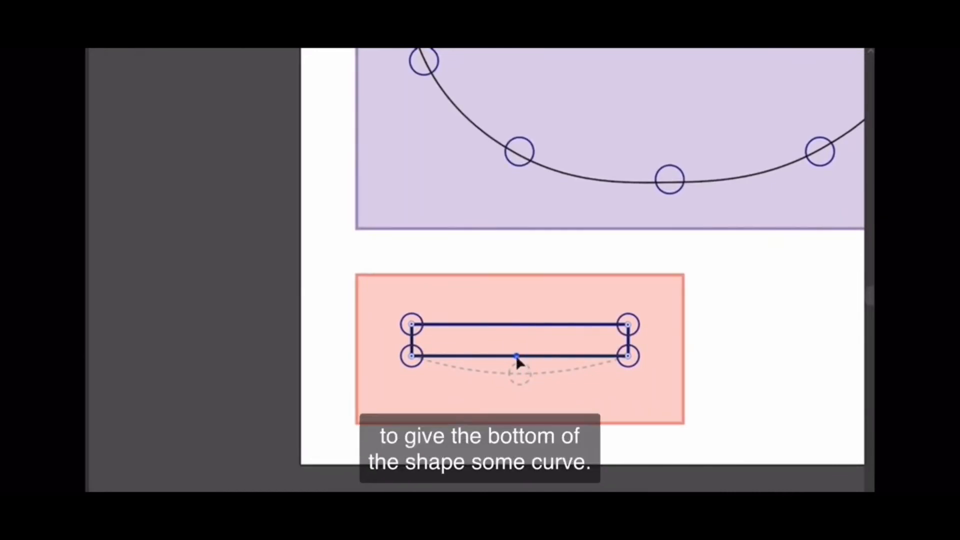
mouse_move(516, 359)
mouse_down()
mouse_move(517, 413)
mouse_move(537, 394)
mouse_move(520, 374)
mouse_up()
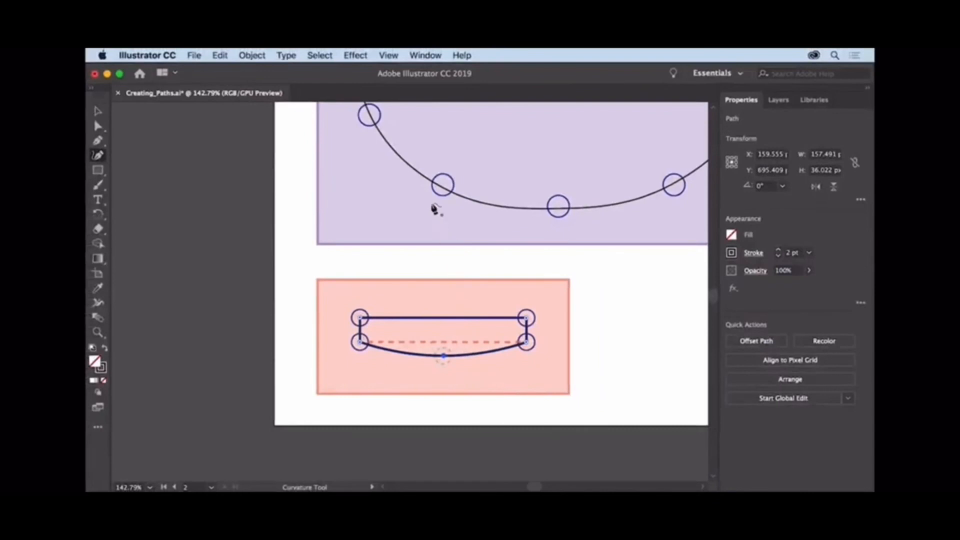
Step: Move the guitar body, the neck and the curved-bottom shape onto their matching dotted outlines on the other artboard
click(388, 56)
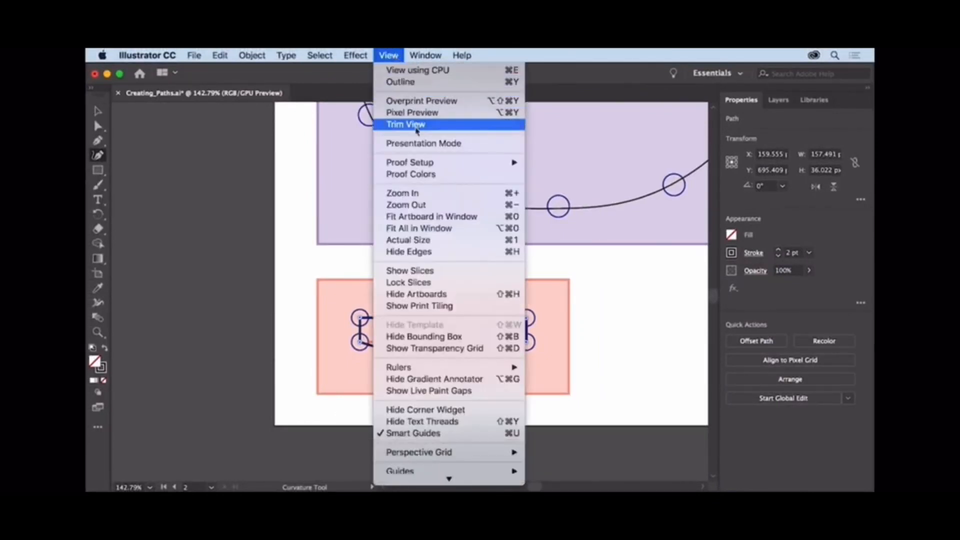
click(448, 229)
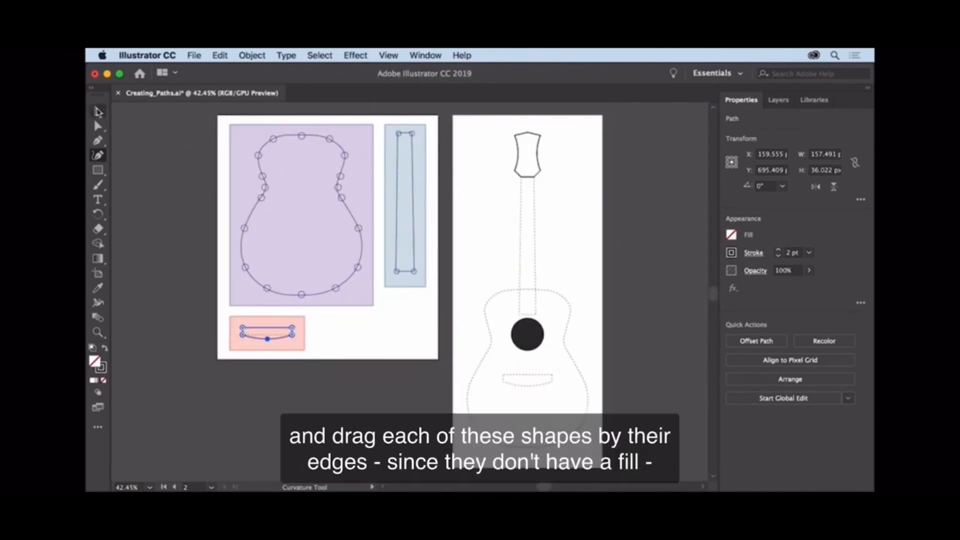
click(98, 112)
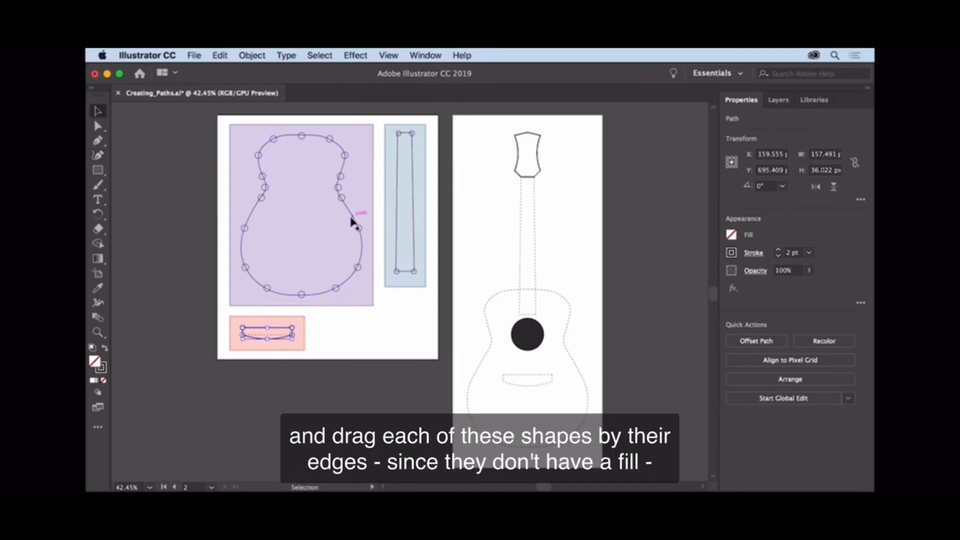
drag(351, 220, 578, 369)
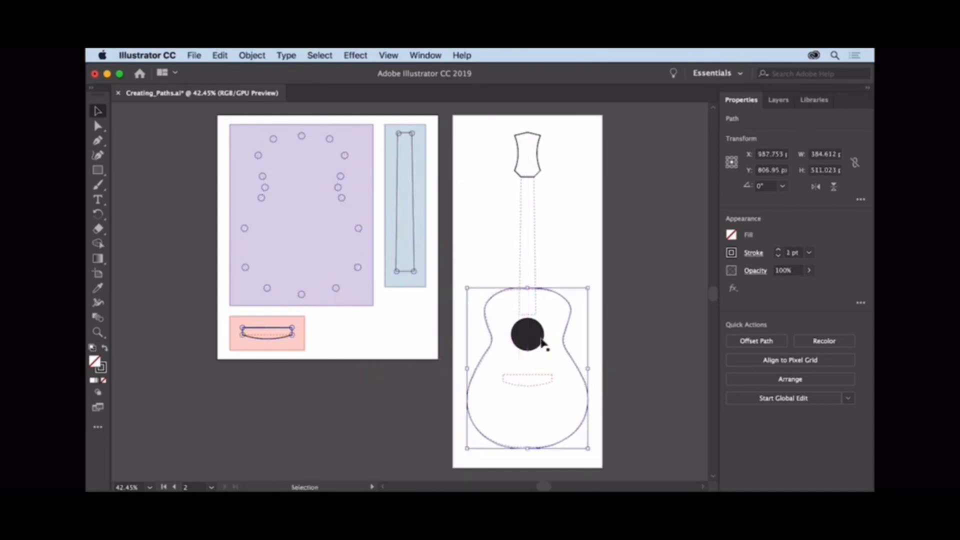
drag(414, 238, 535, 274)
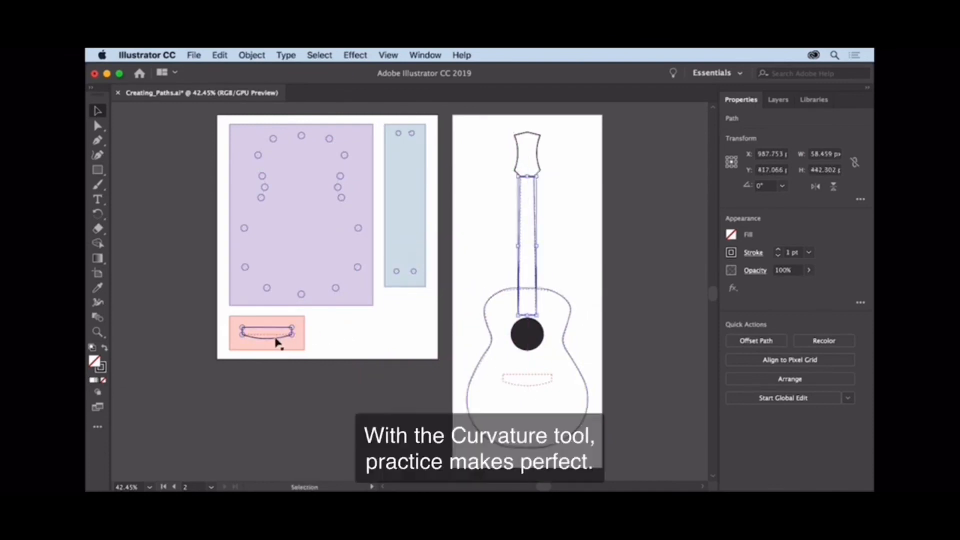
drag(277, 342, 536, 385)
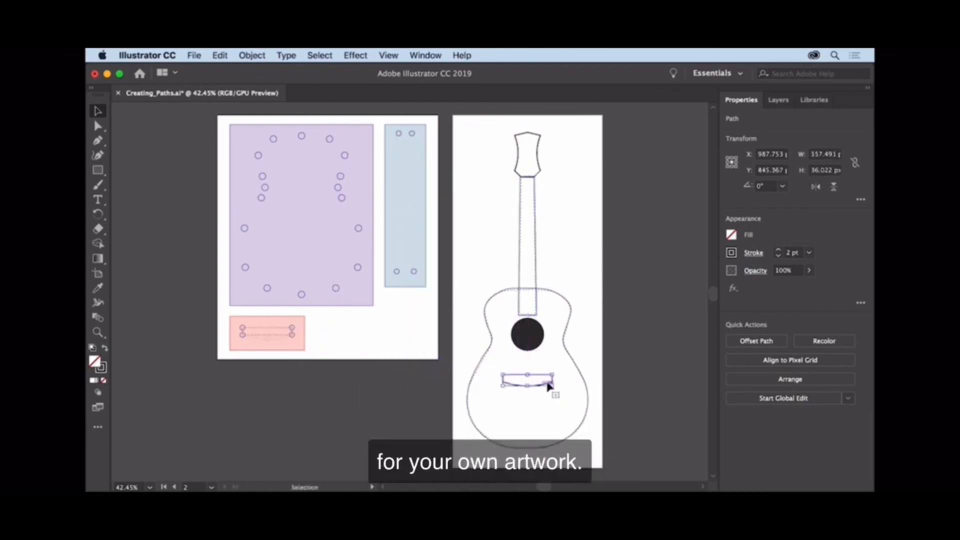